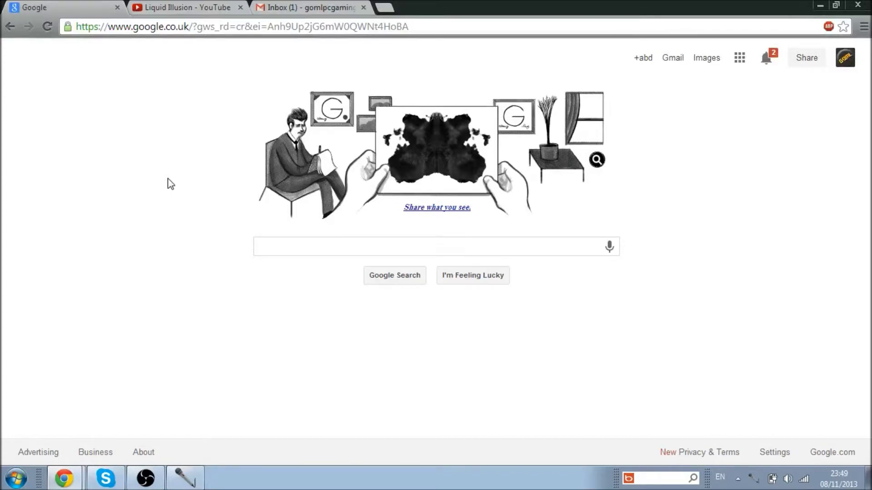
Open the Liquid Illusion dashboard from the Upload dropdown and show its recent comments.
{"action": "left_click", "coordinate": [188, 7]}
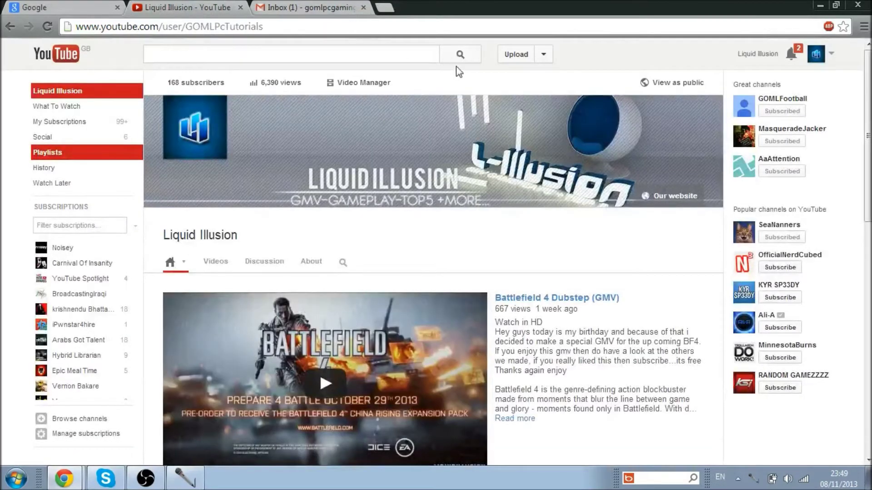
{"action": "left_click", "coordinate": [544, 55]}
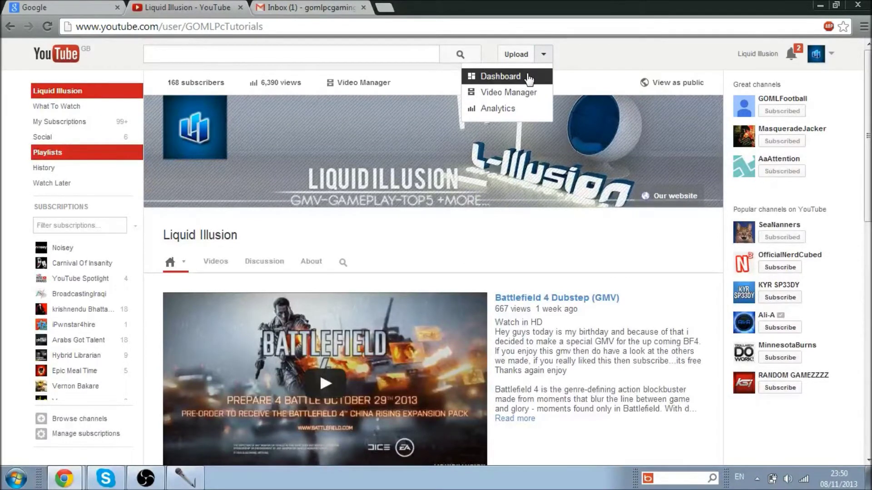
{"action": "left_click", "coordinate": [528, 79]}
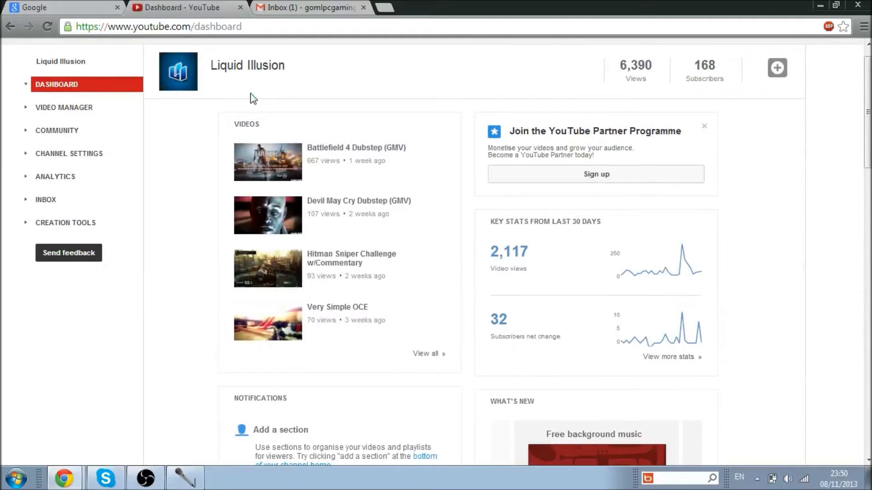
{"action": "scroll", "coordinate": [252, 97], "scroll_direction": "down", "scroll_amount": 1}
{"action": "scroll", "coordinate": [252, 98], "scroll_direction": "down", "scroll_amount": 5}
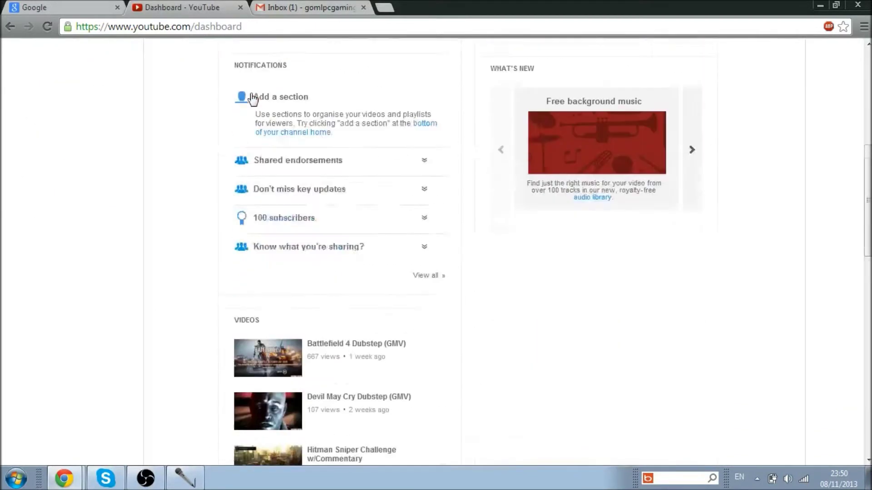
{"action": "scroll", "coordinate": [252, 97], "scroll_direction": "down", "scroll_amount": 5}
{"action": "scroll", "coordinate": [252, 97], "scroll_direction": "down", "scroll_amount": 3}
{"action": "scroll", "coordinate": [252, 98], "scroll_direction": "down", "scroll_amount": 2}
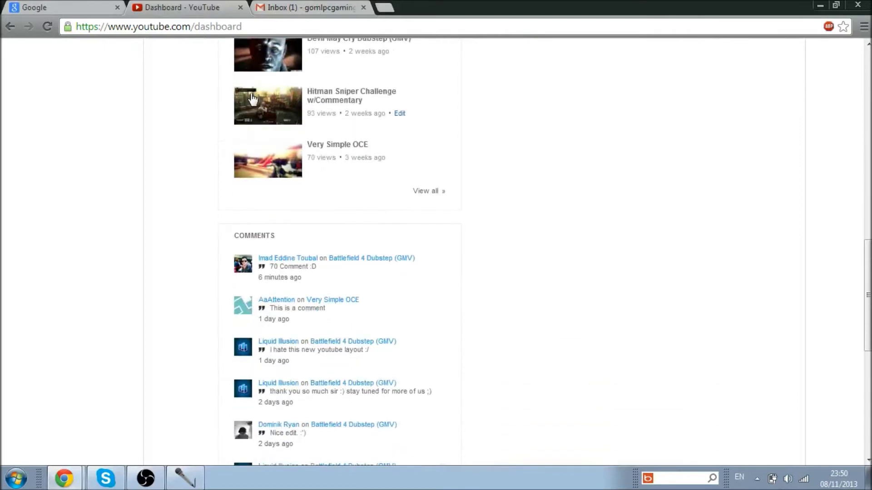
Keep the dashboard Comments widget at 10 items and save the widget settings.
{"action": "mouse_move", "coordinate": [320, 267]}
{"action": "left_click", "coordinate": [447, 237]}
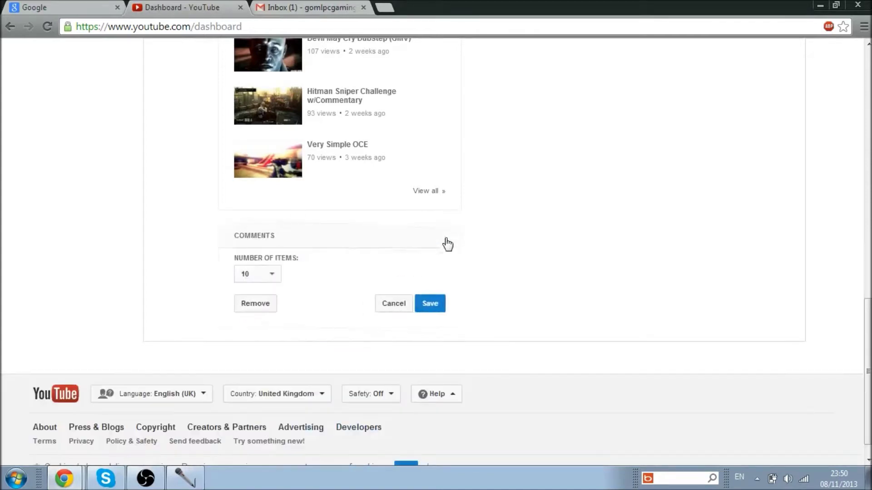
{"action": "left_click", "coordinate": [259, 278]}
{"action": "left_click", "coordinate": [259, 282]}
{"action": "left_click", "coordinate": [430, 303]}
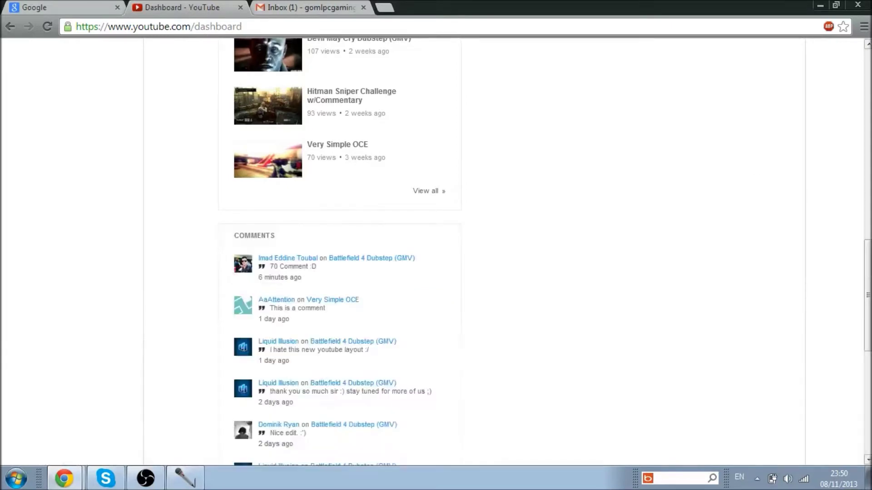
{"action": "left_click_drag", "start_coordinate": [867, 293], "coordinate": [867, 82]}
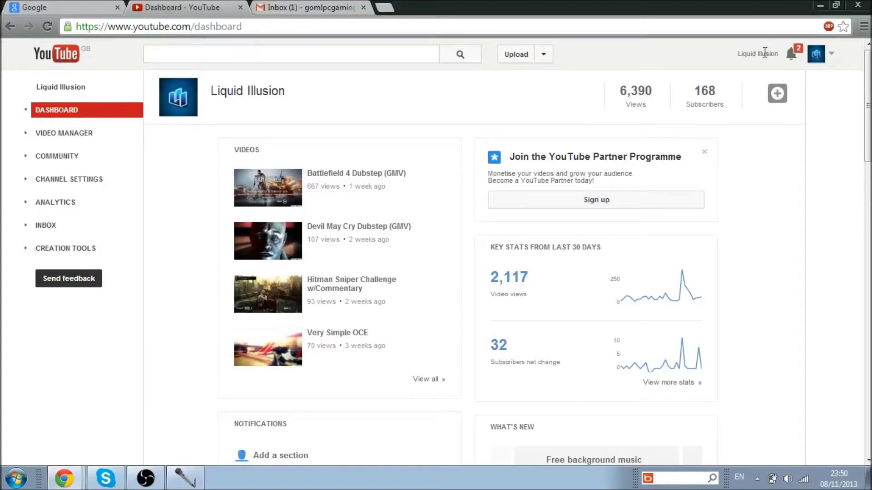
Open the notification that someone shared the Battlefield 4 Dubstep (GMV) video.
{"action": "left_click", "coordinate": [792, 58]}
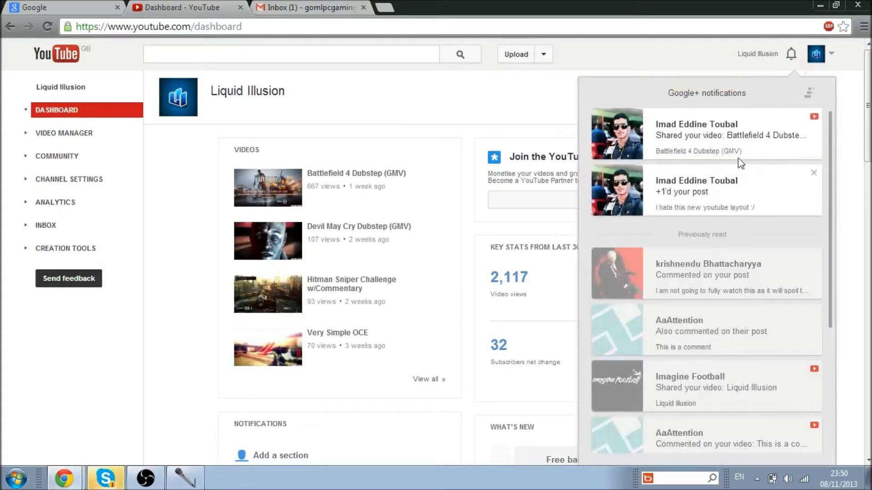
{"action": "mouse_move", "coordinate": [722, 184]}
{"action": "left_click", "coordinate": [723, 139]}
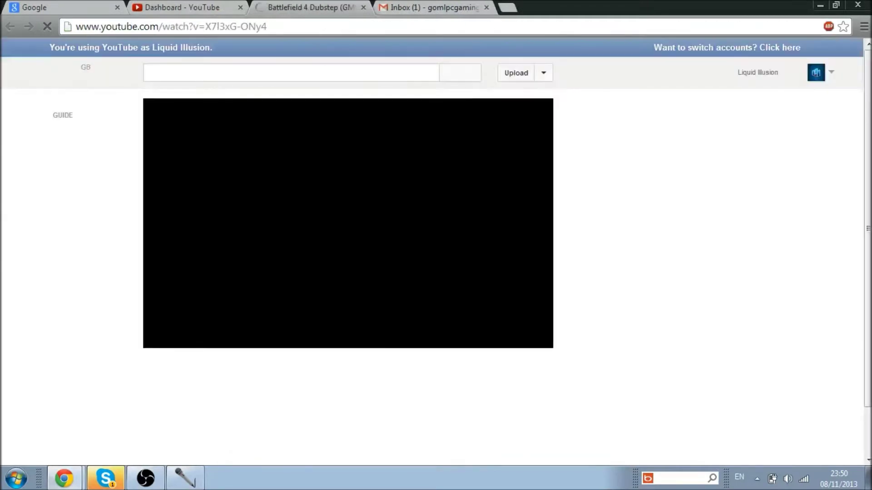
{"action": "scroll", "coordinate": [436, 273], "scroll_direction": "down", "scroll_amount": 10}
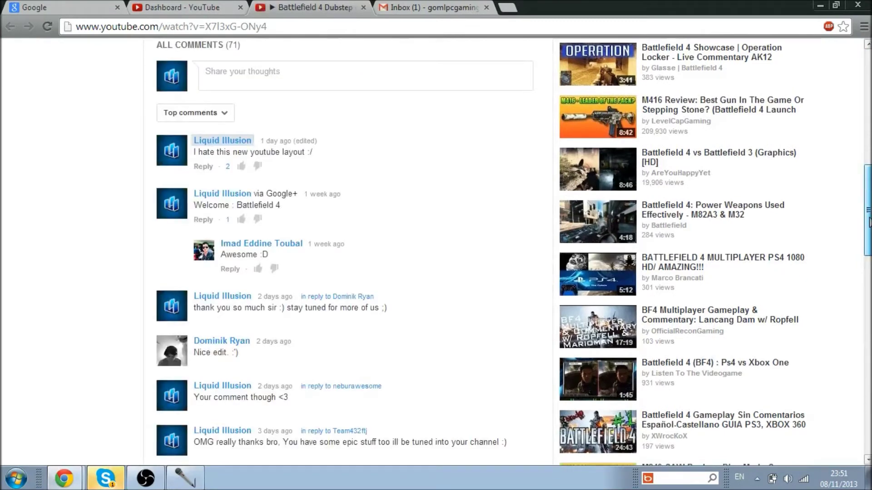
Sort the Battlefield 4 Dubstep (GMV) comments by Newest first and pause the video.
{"action": "left_click", "coordinate": [195, 112]}
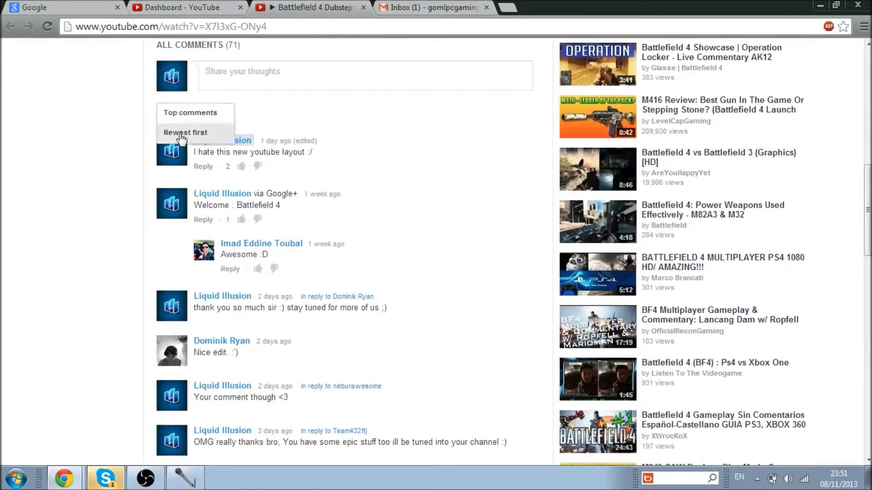
{"action": "left_click", "coordinate": [191, 134]}
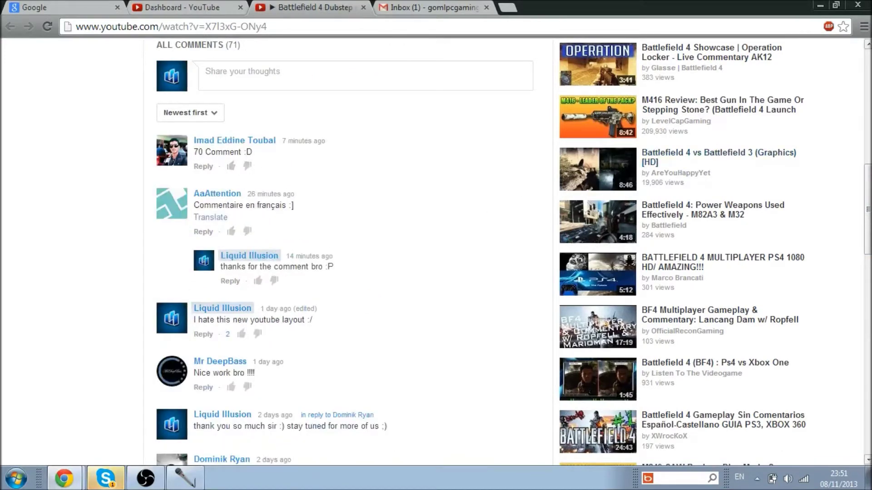
{"action": "scroll", "coordinate": [477, 204], "scroll_direction": "up", "scroll_amount": 5}
{"action": "scroll", "coordinate": [477, 205], "scroll_direction": "up", "scroll_amount": 5}
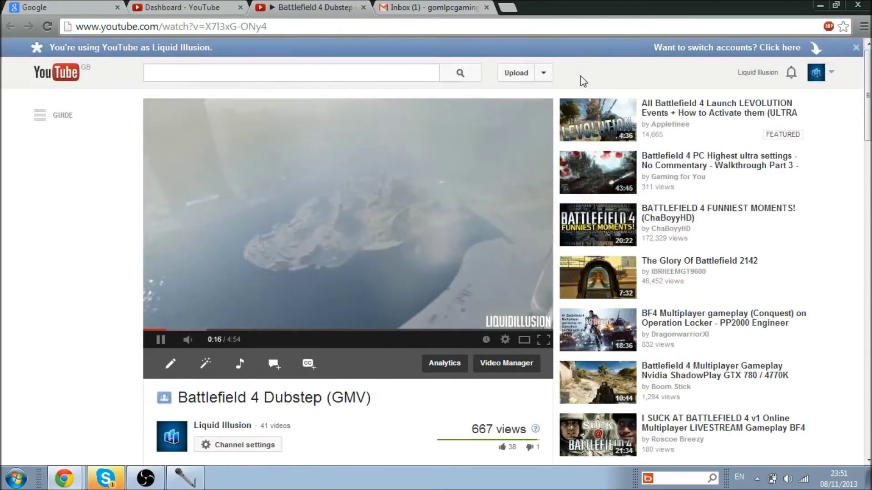
{"action": "left_click", "coordinate": [248, 133]}
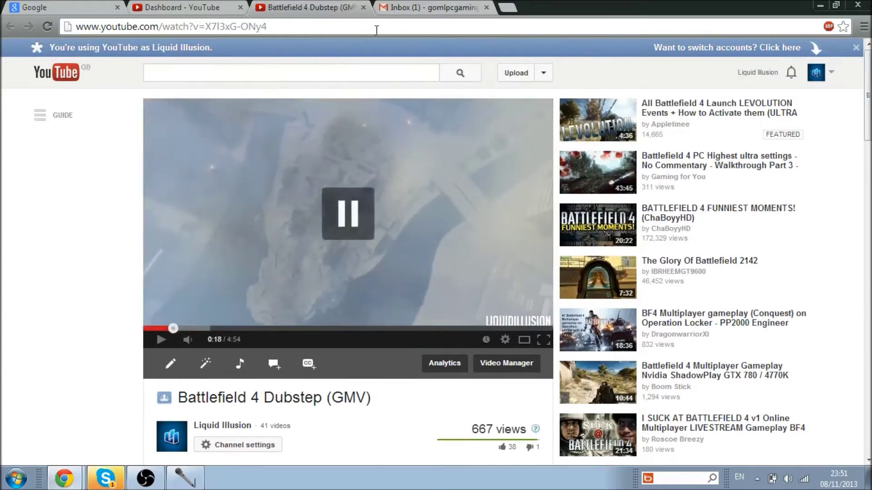
{"action": "left_click", "coordinate": [416, 6]}
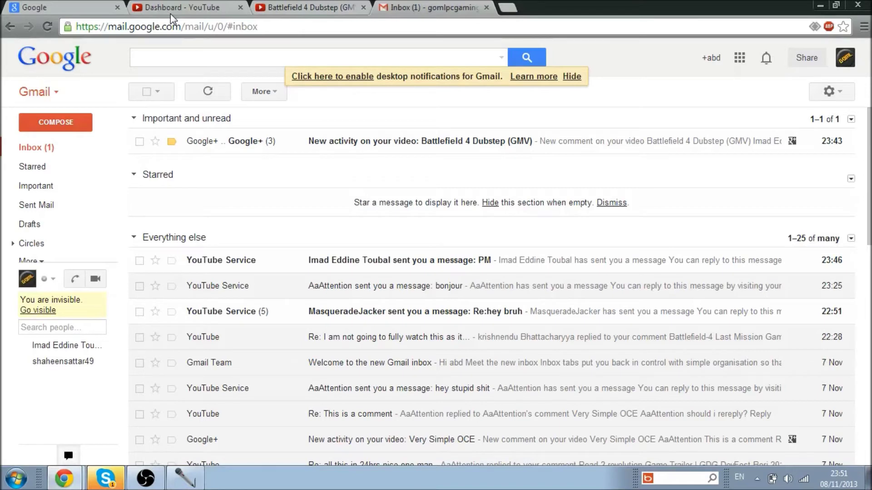
Refresh the Gmail inbox and read the YouTube 'sent you a message: PM' email.
{"action": "left_click", "coordinate": [40, 148]}
{"action": "left_click", "coordinate": [429, 260]}
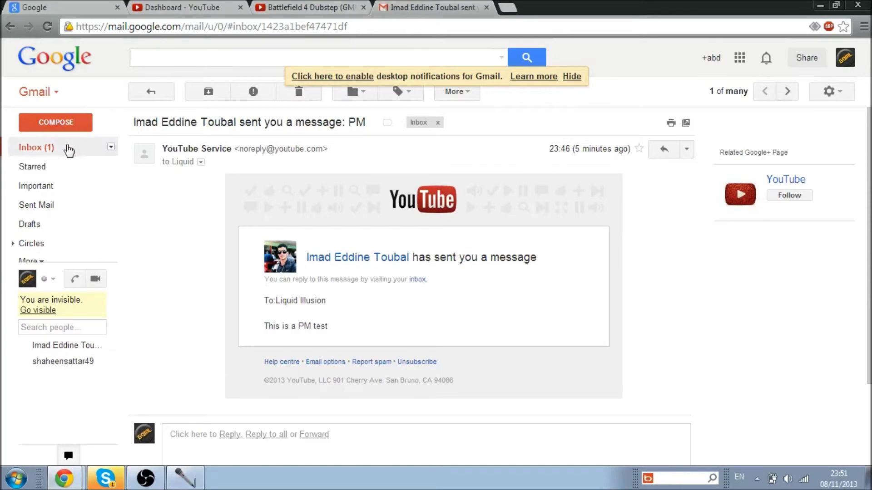
{"action": "left_click", "coordinate": [68, 150]}
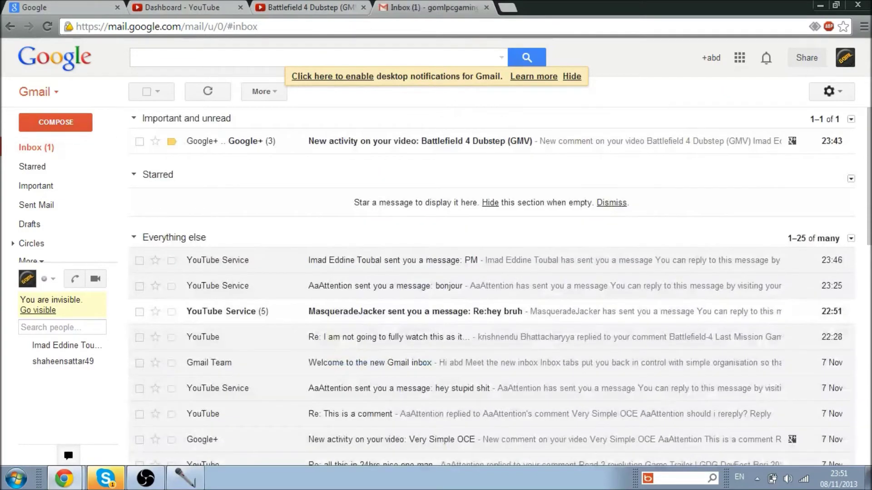
{"action": "scroll", "coordinate": [865, 204], "scroll_direction": "down", "scroll_amount": 2}
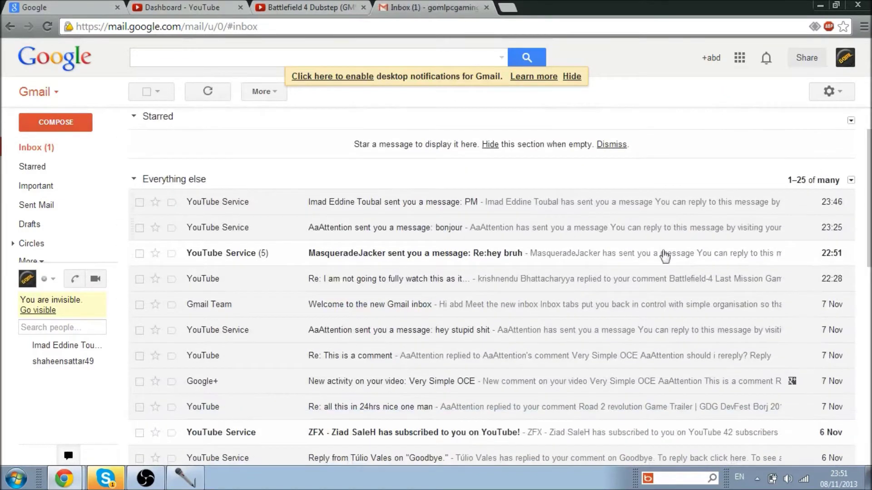
{"action": "scroll", "coordinate": [722, 252], "scroll_direction": "down", "scroll_amount": 2}
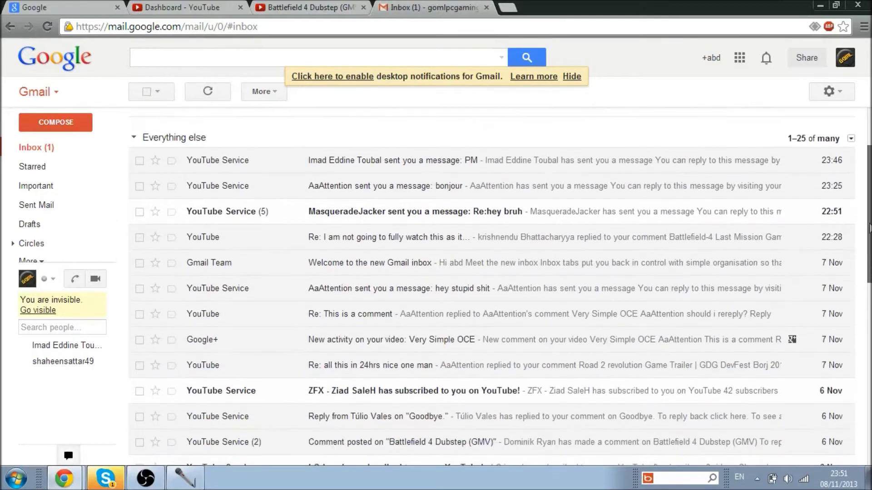
{"action": "scroll", "coordinate": [722, 253], "scroll_direction": "down", "scroll_amount": 1}
Read the 'Re: This is a comment' email, then return to the Battlefield 4 video.
{"action": "left_click", "coordinate": [406, 297]}
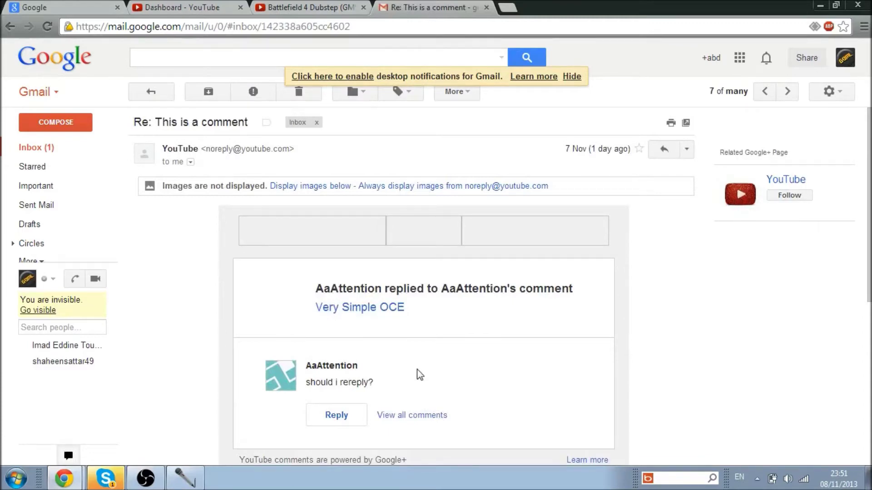
{"action": "mouse_move", "coordinate": [37, 147]}
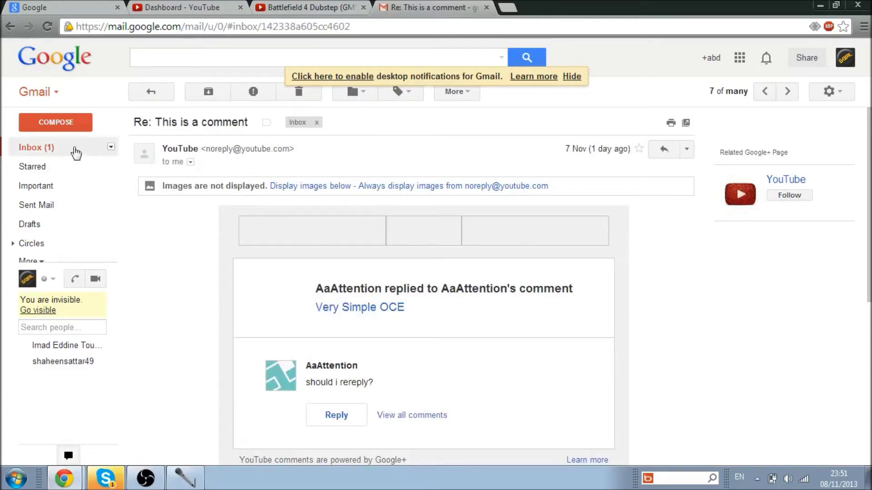
{"action": "left_click", "coordinate": [37, 147]}
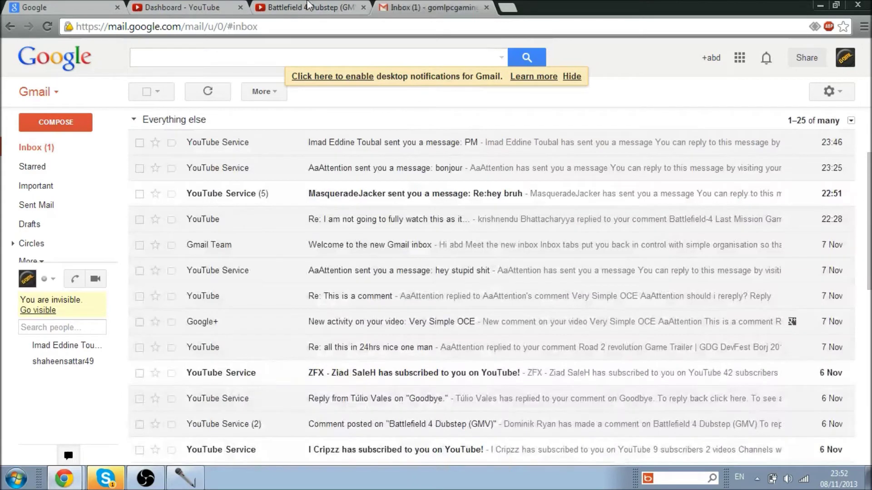
{"action": "left_click", "coordinate": [310, 7]}
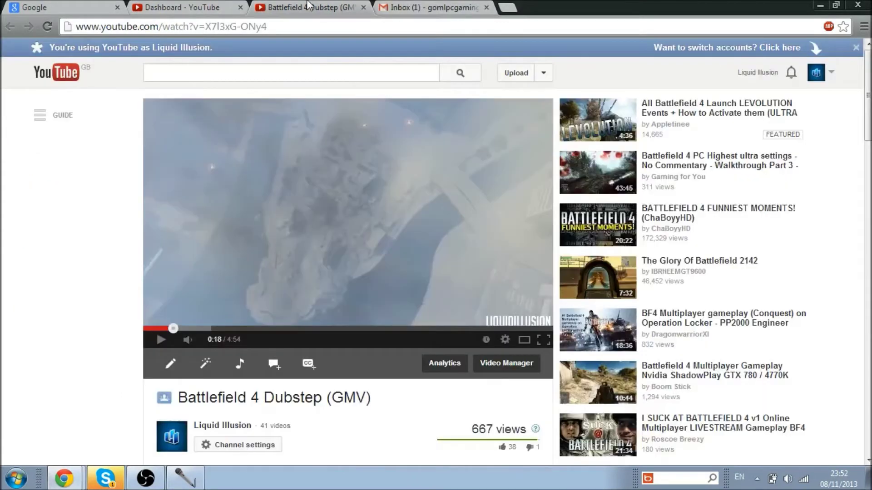
Close the video tab, then read and collapse the 'PM' message in the YouTube inbox.
{"action": "left_click", "coordinate": [366, 8]}
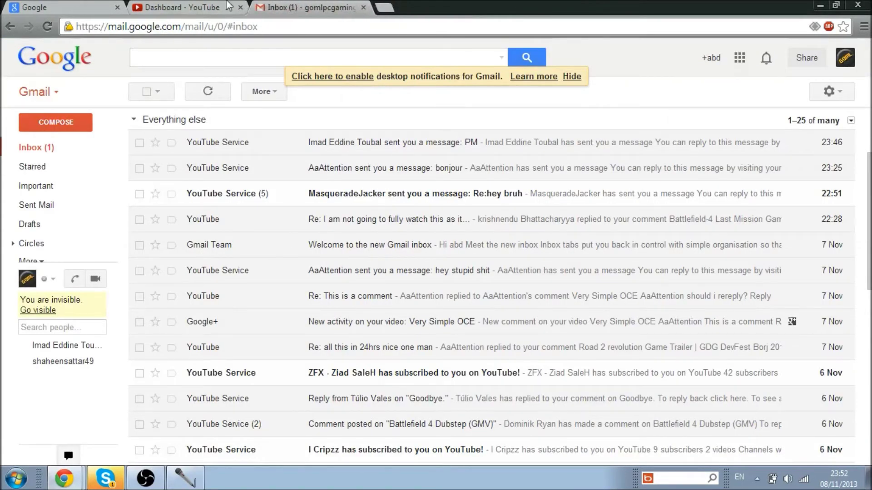
{"action": "left_click", "coordinate": [231, 7]}
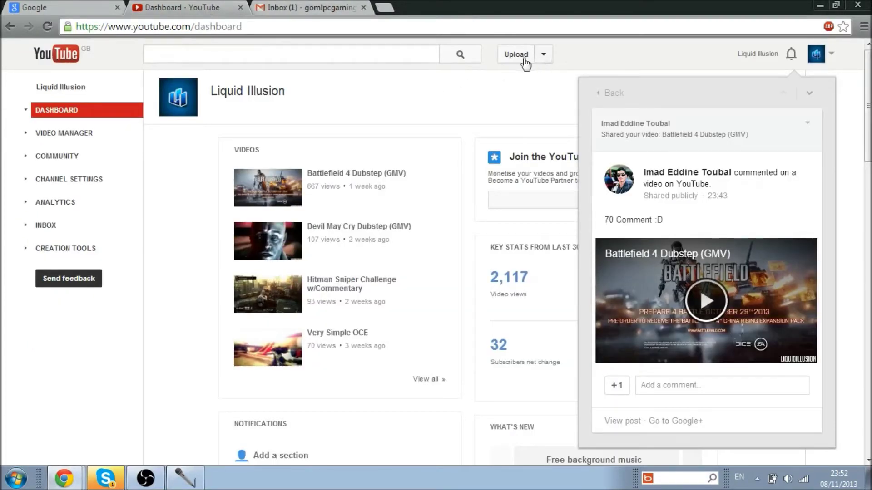
{"action": "left_click", "coordinate": [87, 227]}
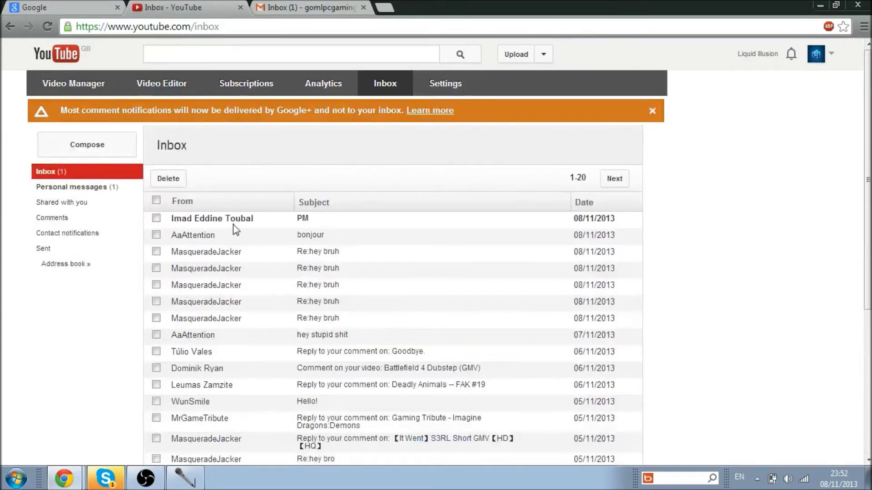
{"action": "left_click", "coordinate": [346, 219]}
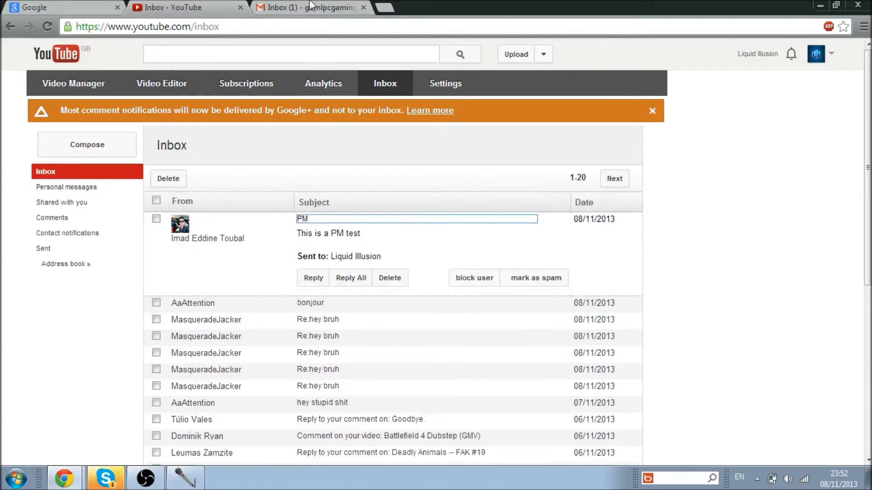
{"action": "left_click", "coordinate": [322, 222]}
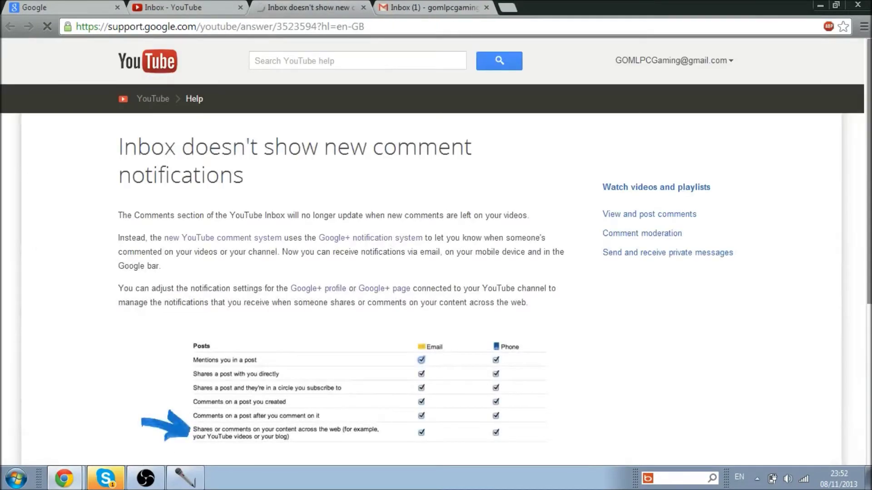
{"action": "left_click_drag", "start_coordinate": [867, 102], "coordinate": [859, 155]}
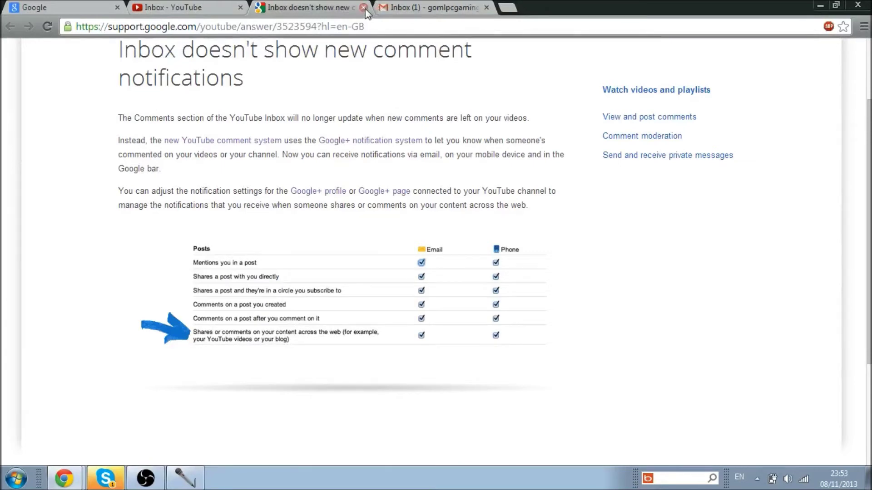
Close the 'Inbox doesn't show new comment notifications' help tab.
{"action": "left_click", "coordinate": [365, 9]}
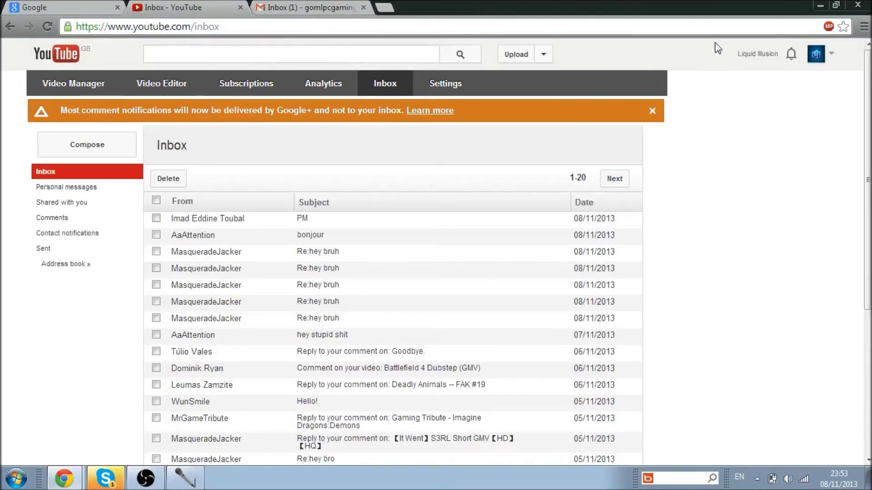
Go to the Liquid Illusion channel page via My channel and close the extra Google tab.
{"action": "left_click", "coordinate": [757, 54]}
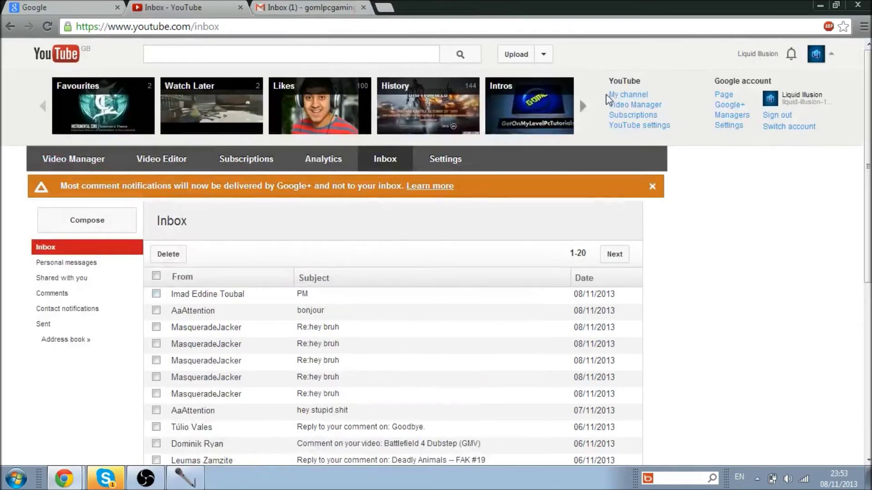
{"action": "left_click", "coordinate": [617, 94]}
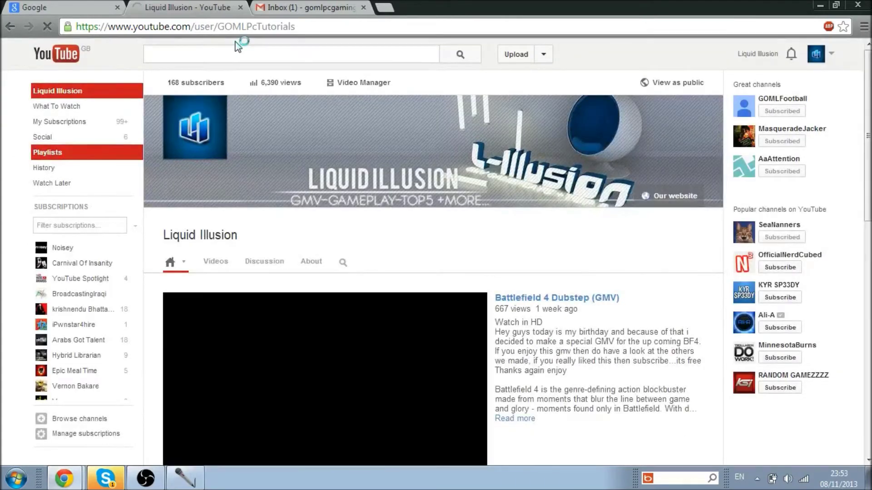
{"action": "left_click", "coordinate": [117, 8]}
{"action": "left_click", "coordinate": [212, 6]}
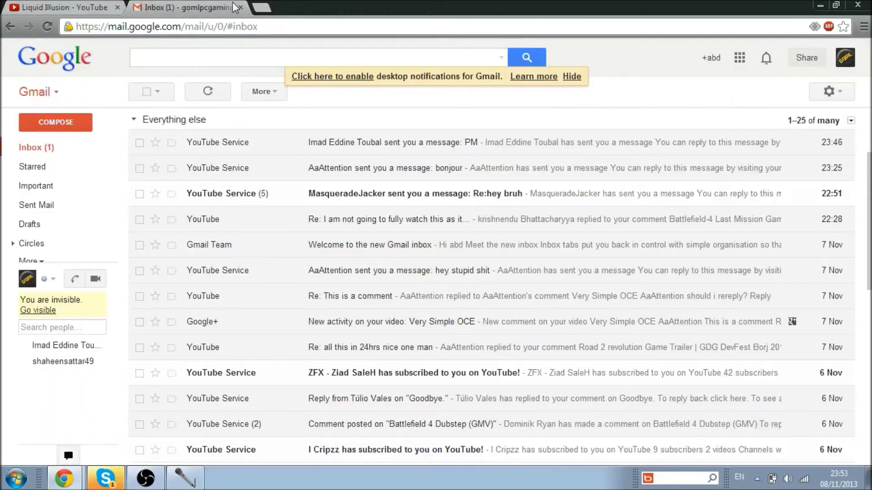
{"action": "left_click", "coordinate": [62, 7]}
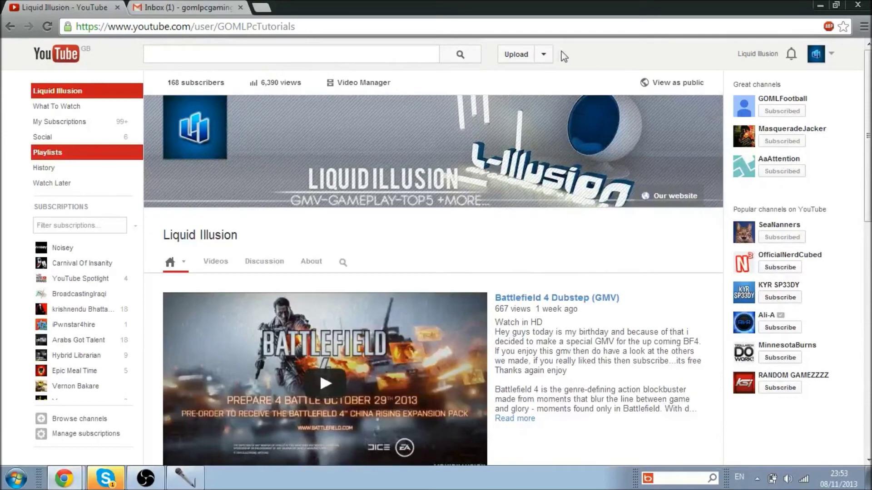
Play and pause the Dubstep video, check a related Battlefield 4 Showcase video's comments, and go back.
{"action": "left_click", "coordinate": [556, 298]}
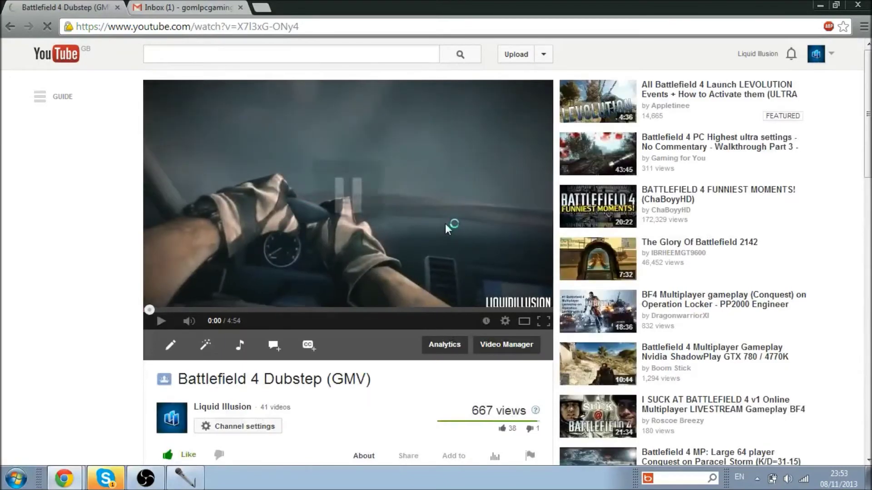
{"action": "left_click", "coordinate": [445, 223]}
{"action": "left_click_drag", "start_coordinate": [867, 109], "coordinate": [867, 199]}
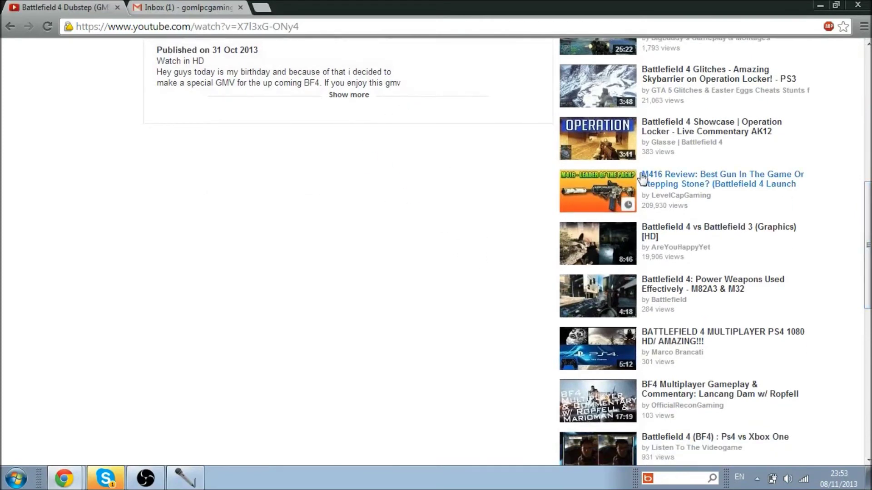
{"action": "left_click", "coordinate": [772, 125]}
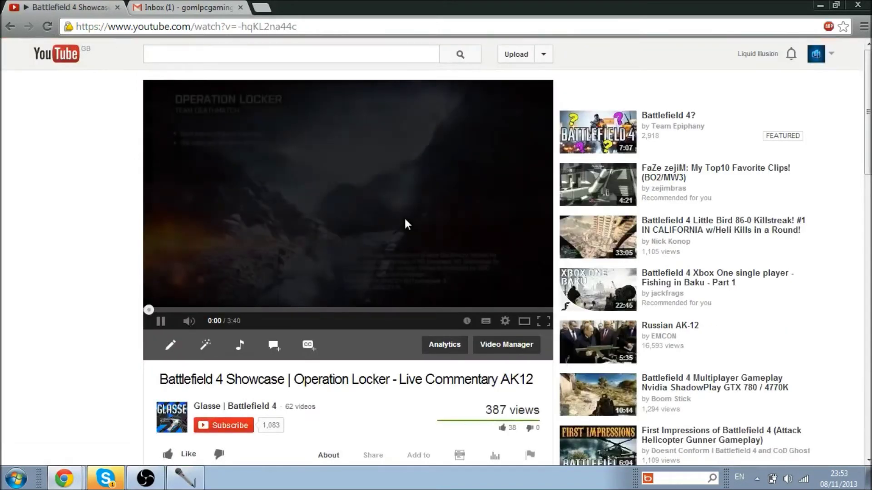
{"action": "left_click", "coordinate": [406, 224]}
{"action": "scroll", "coordinate": [405, 224], "scroll_direction": "down", "scroll_amount": 2}
{"action": "scroll", "coordinate": [405, 224], "scroll_direction": "down", "scroll_amount": 8}
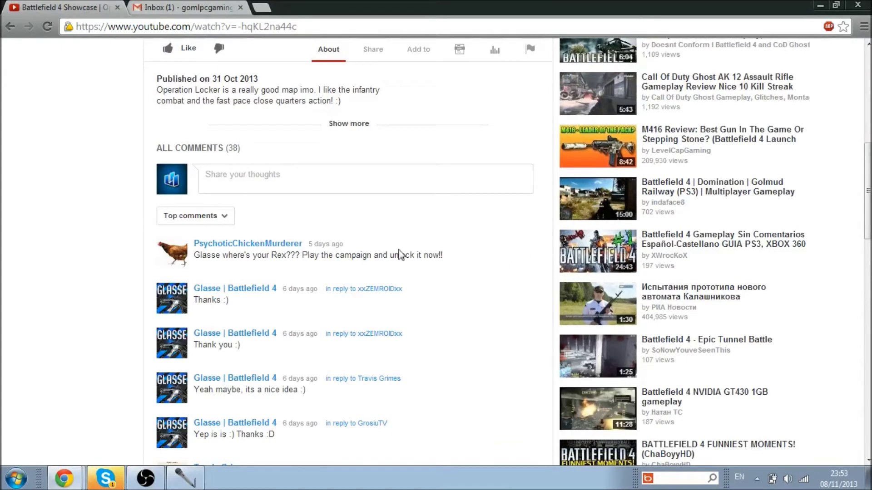
{"action": "left_click", "coordinate": [10, 26]}
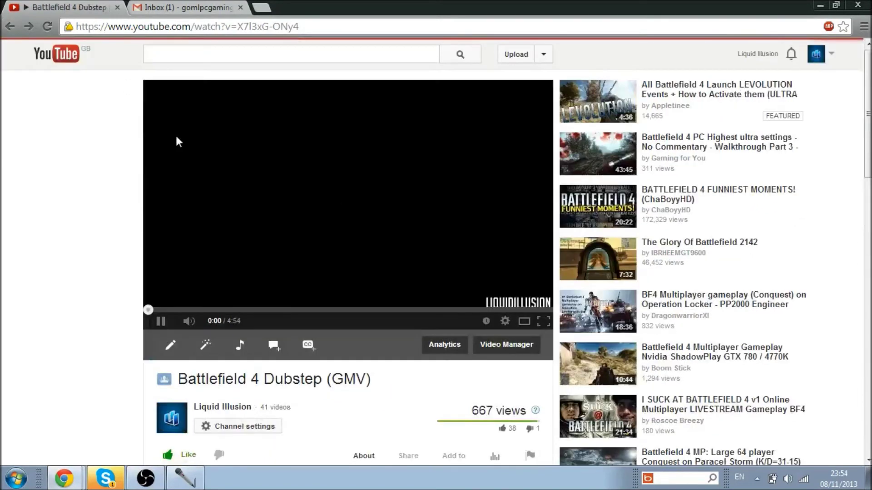
Pause the Dubstep video and show the moderation options for your comment and a viewer's reply.
{"action": "left_click", "coordinate": [233, 148]}
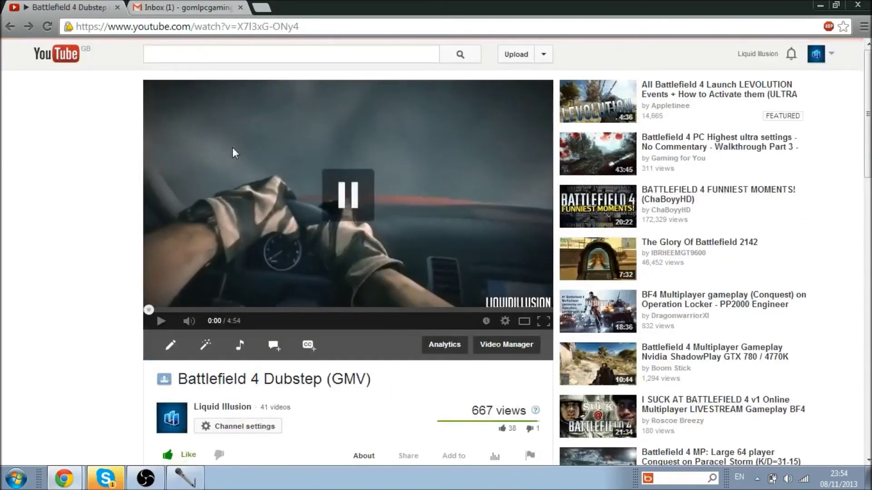
{"action": "scroll", "coordinate": [839, 125], "scroll_direction": "down", "scroll_amount": 4}
{"action": "scroll", "coordinate": [681, 204], "scroll_direction": "down", "scroll_amount": 2}
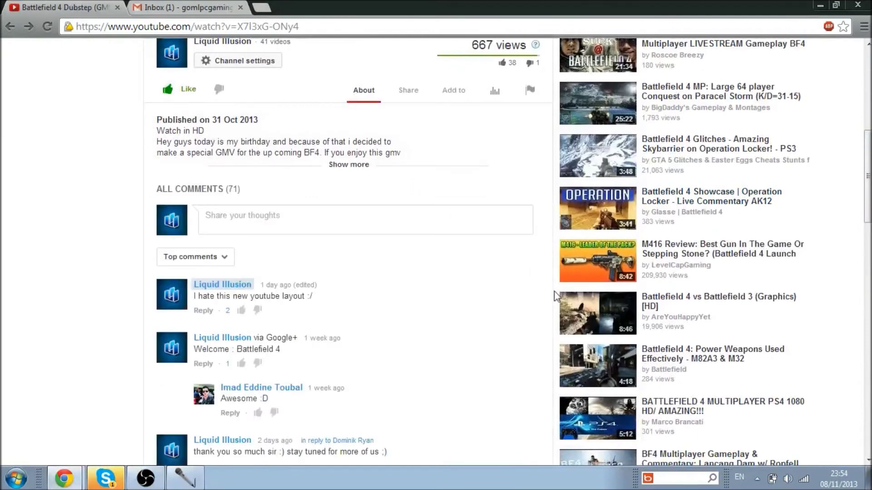
{"action": "left_click", "coordinate": [526, 283]}
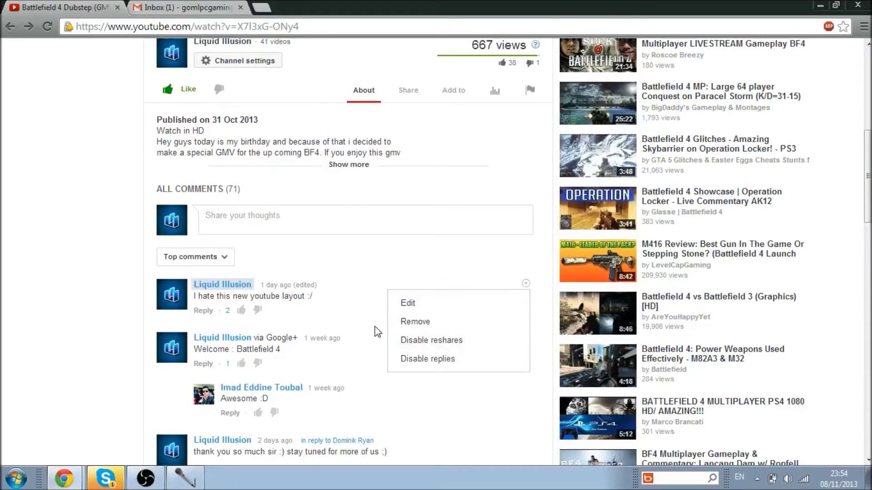
{"action": "mouse_move", "coordinate": [362, 399]}
{"action": "left_click", "coordinate": [527, 388]}
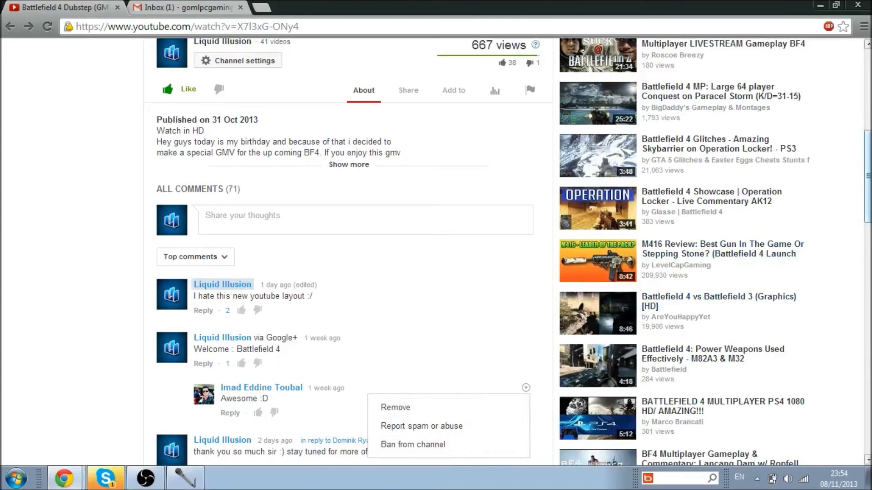
{"action": "scroll", "coordinate": [436, 272], "scroll_direction": "up", "scroll_amount": 5}
{"action": "scroll", "coordinate": [436, 273], "scroll_direction": "up", "scroll_amount": 2}
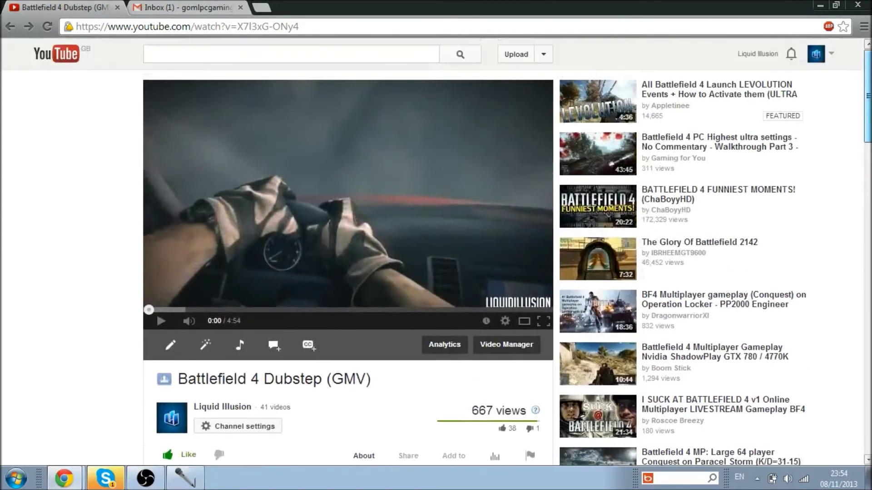
Open the Liquid Illusion channel from My channel, then switch to the Gmail inbox.
{"action": "left_click", "coordinate": [758, 54]}
{"action": "left_click", "coordinate": [628, 95]}
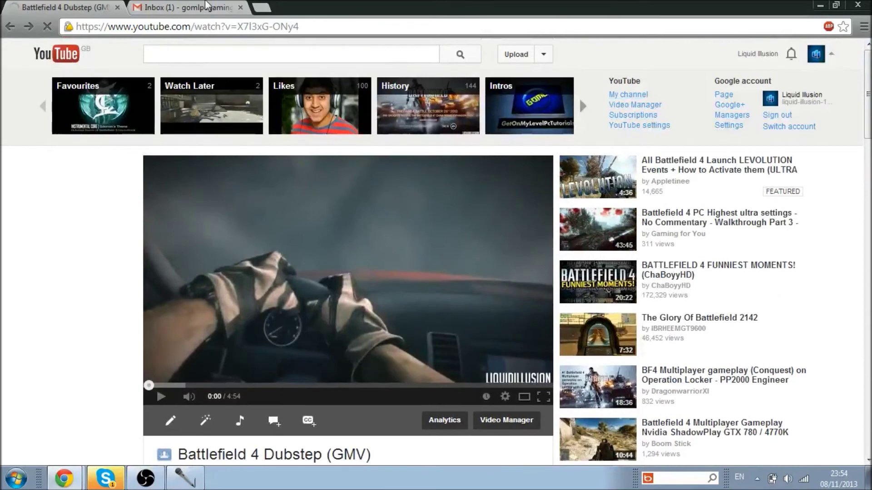
{"action": "left_click", "coordinate": [184, 7]}
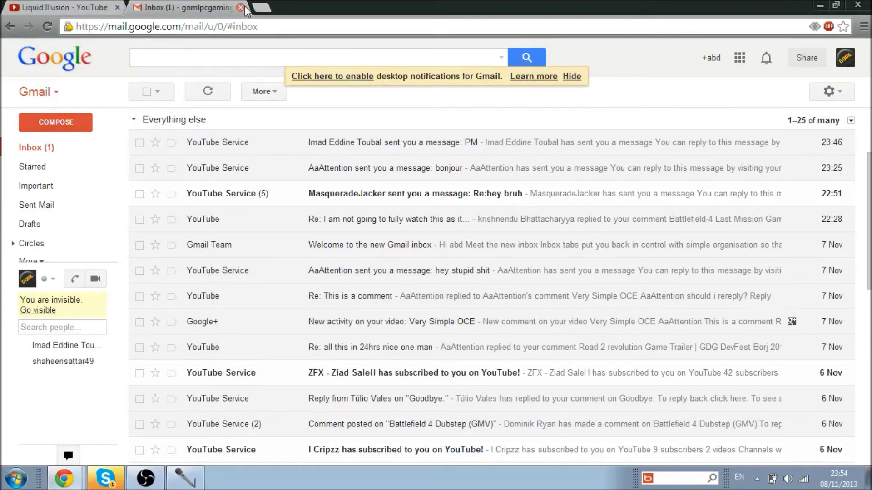
Close the Gmail tab holding the YouTube Service notification emails.
{"action": "left_click", "coordinate": [242, 7]}
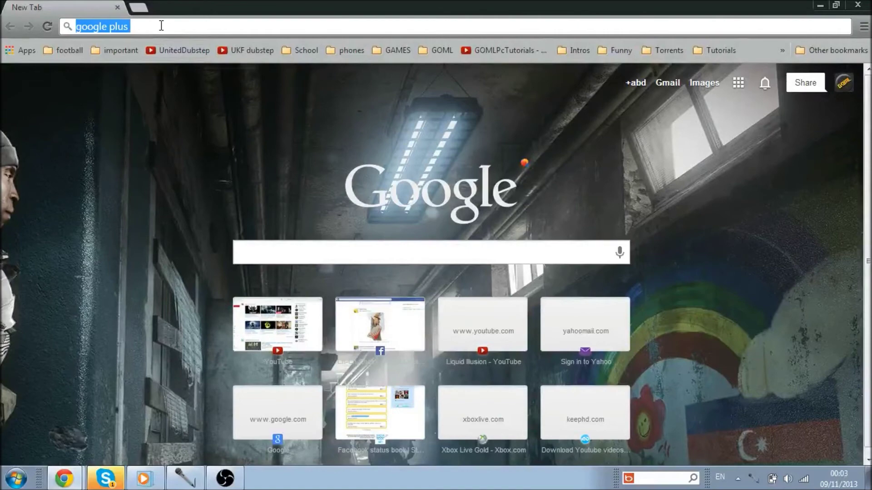
Search 'google plus' and bring up the Google+ Pages list showing Liquid Illusion.
{"action": "key", "text": "Return"}
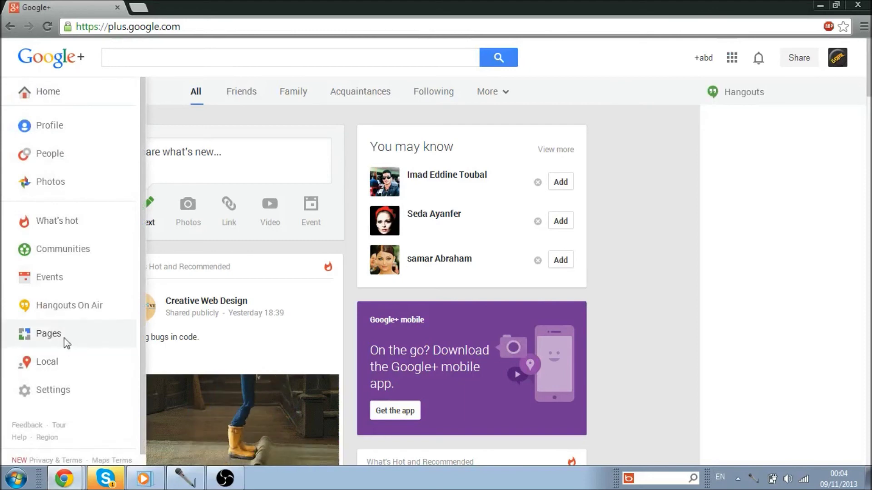
{"action": "left_click", "coordinate": [49, 334]}
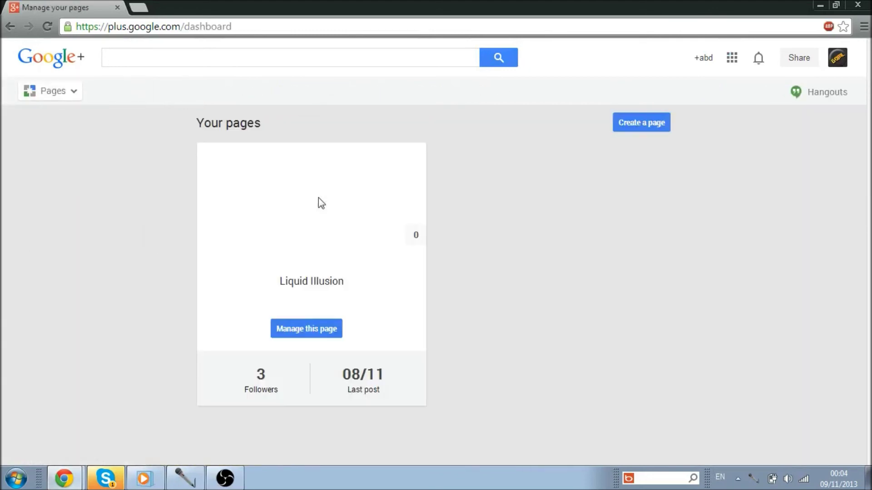
Review Liquid Illusion's Google+ notifications, then load the YouTube What To Watch home page.
{"action": "left_click", "coordinate": [337, 333]}
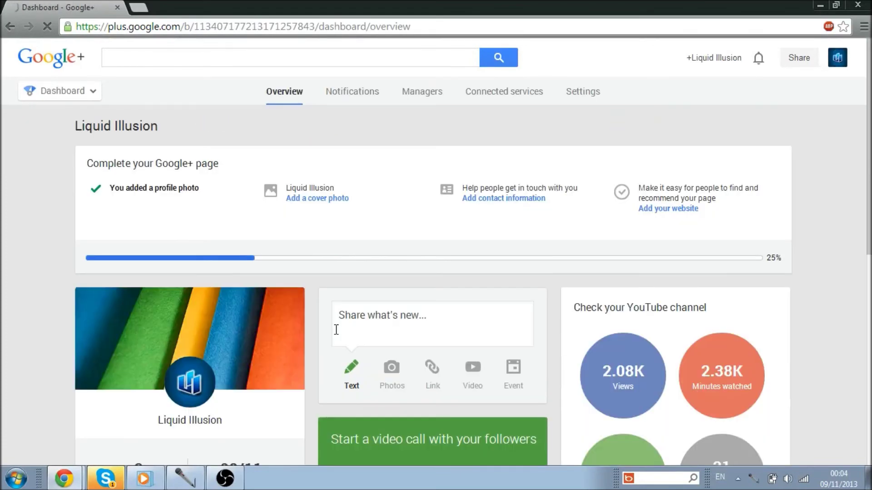
{"action": "left_click", "coordinate": [352, 91]}
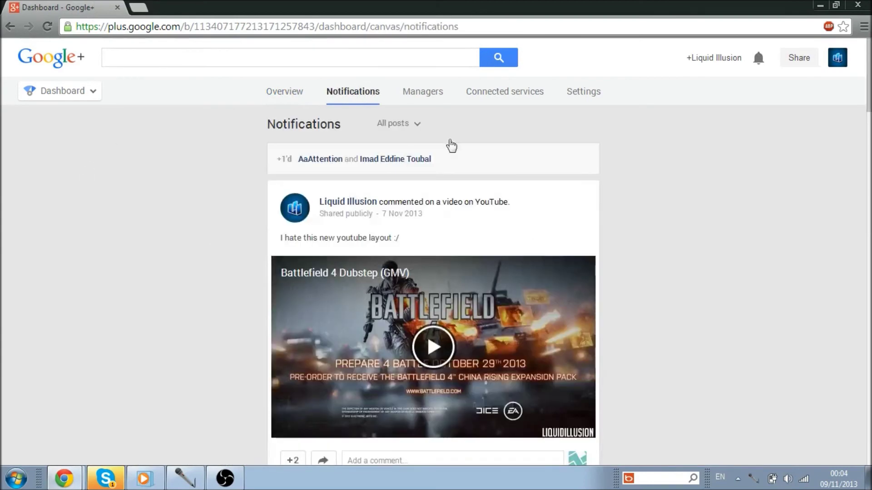
{"action": "left_click", "coordinate": [257, 28]}
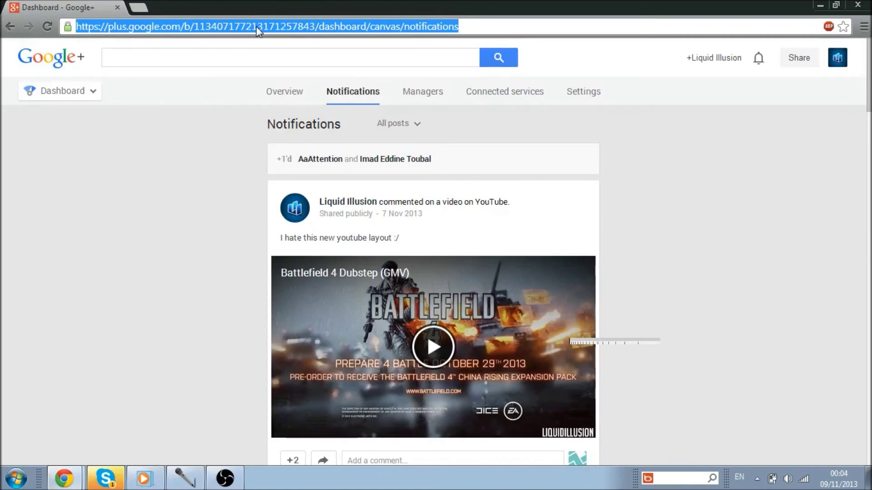
{"action": "type", "text": "youtub"}
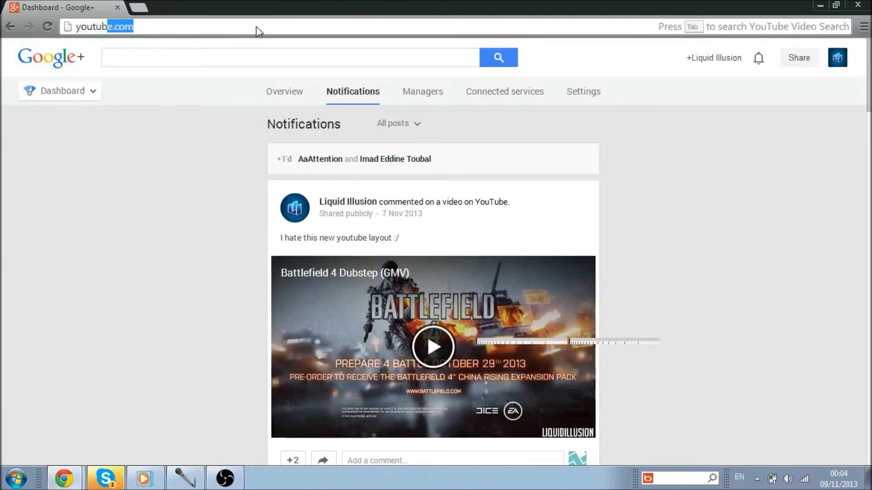
{"action": "type", "text": "e"}
{"action": "key", "text": "Return"}
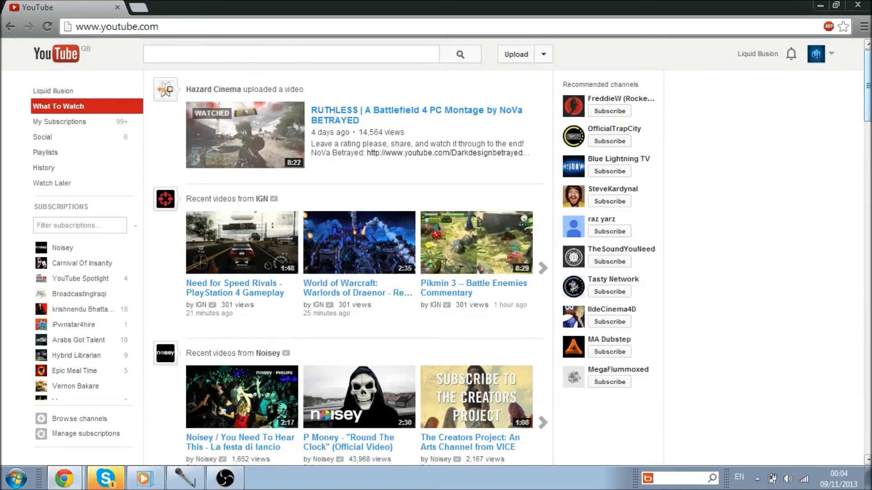
Go to the Liquid Illusion channel and open AaAttention from its Great channels sidebar.
{"action": "left_click", "coordinate": [758, 54]}
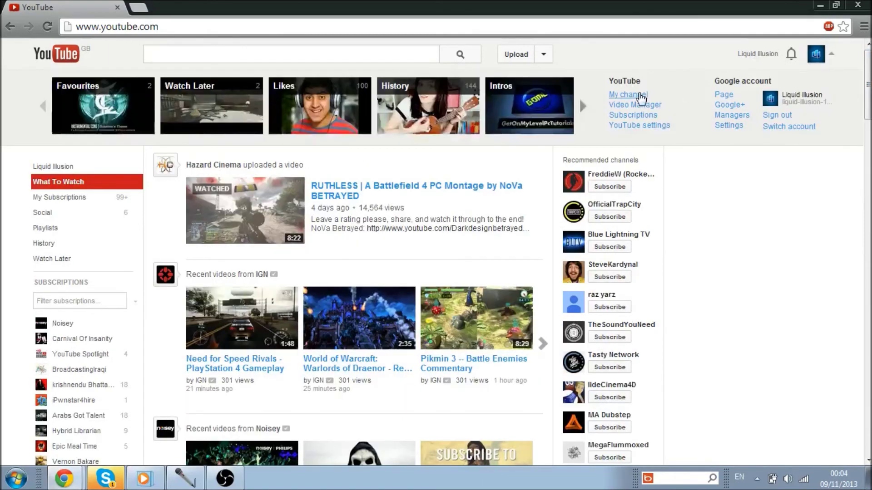
{"action": "left_click", "coordinate": [629, 95]}
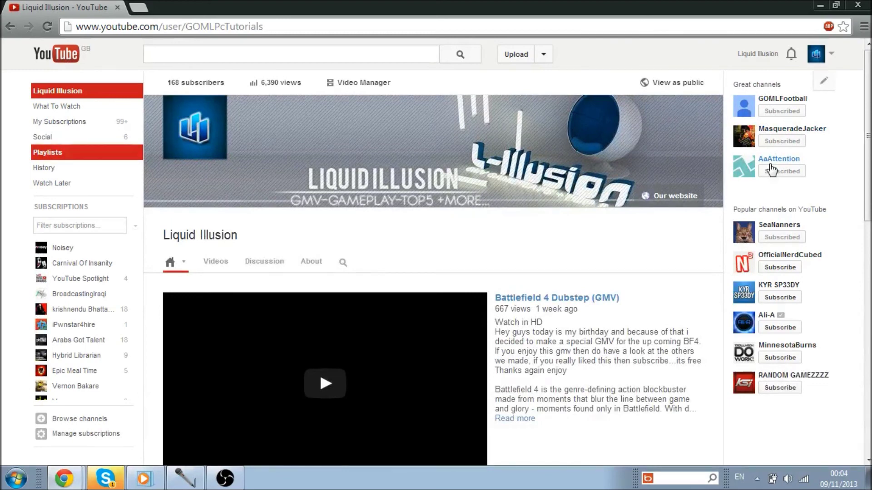
{"action": "left_click", "coordinate": [772, 164]}
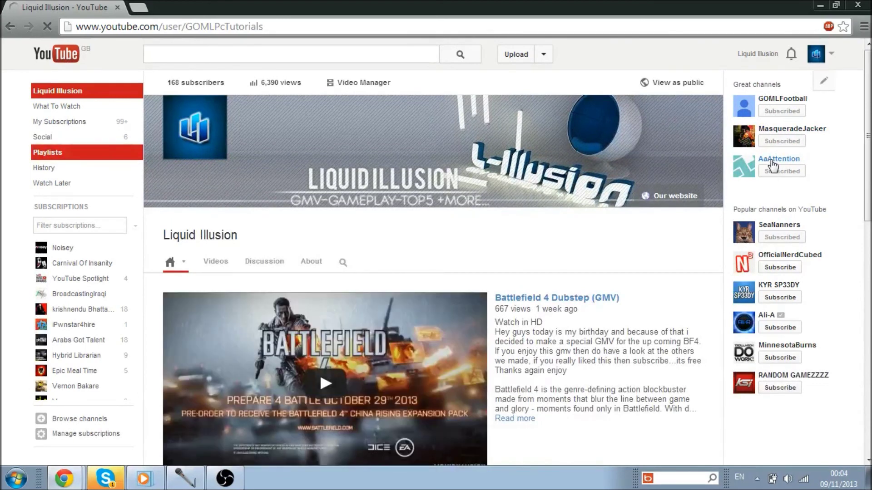